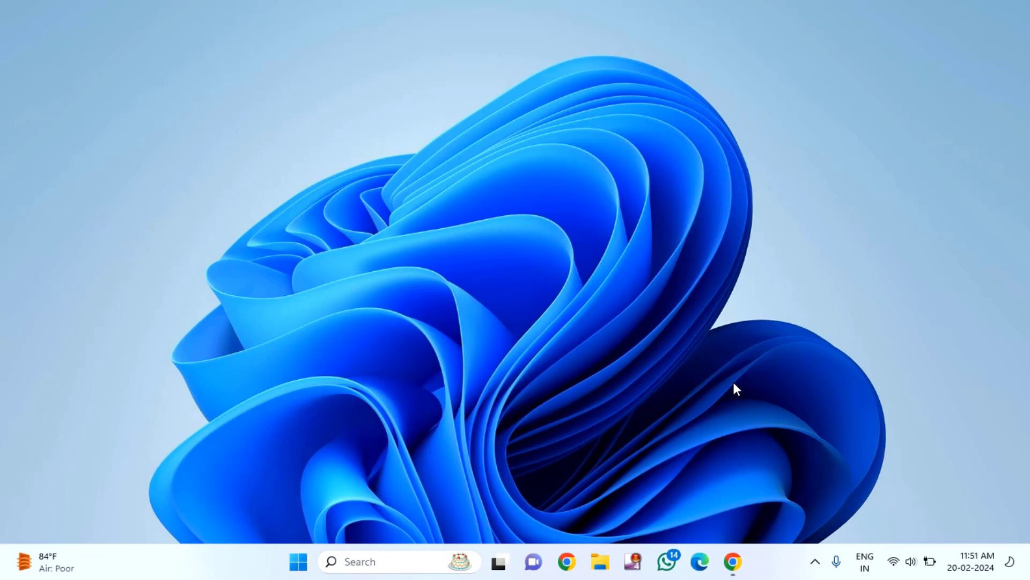
Step: Search Start for 'edit power' and open the Balanced plan's advanced power settings
left_click(53, 561)
left_click(965, 302)
left_click(298, 562)
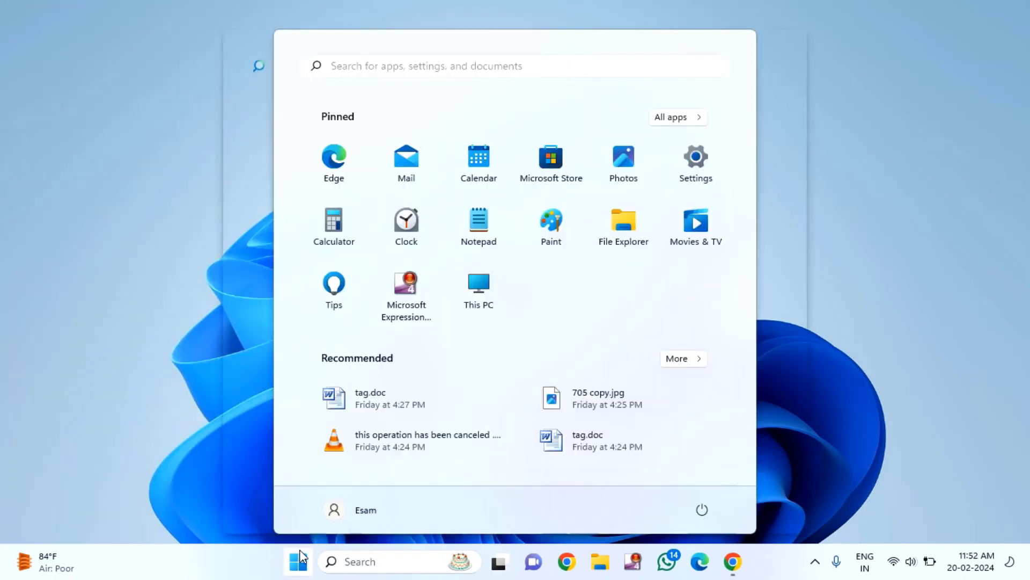
left_click(451, 68)
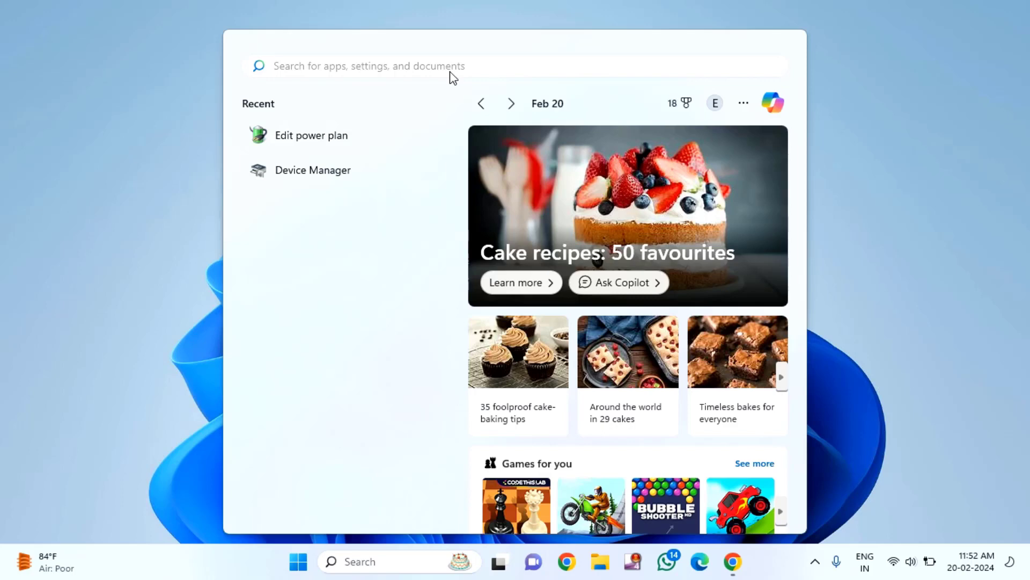
type("ed")
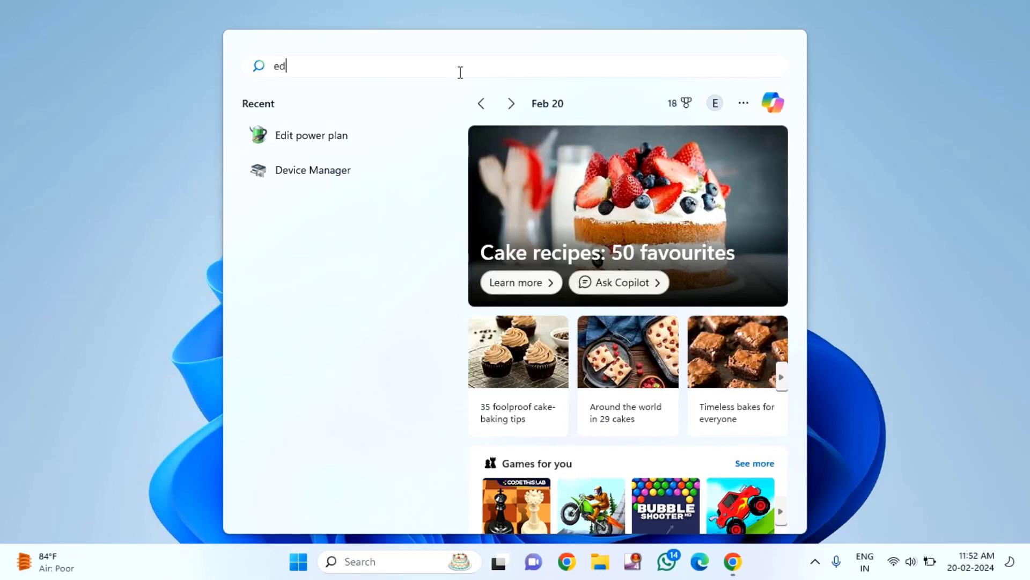
type("it power")
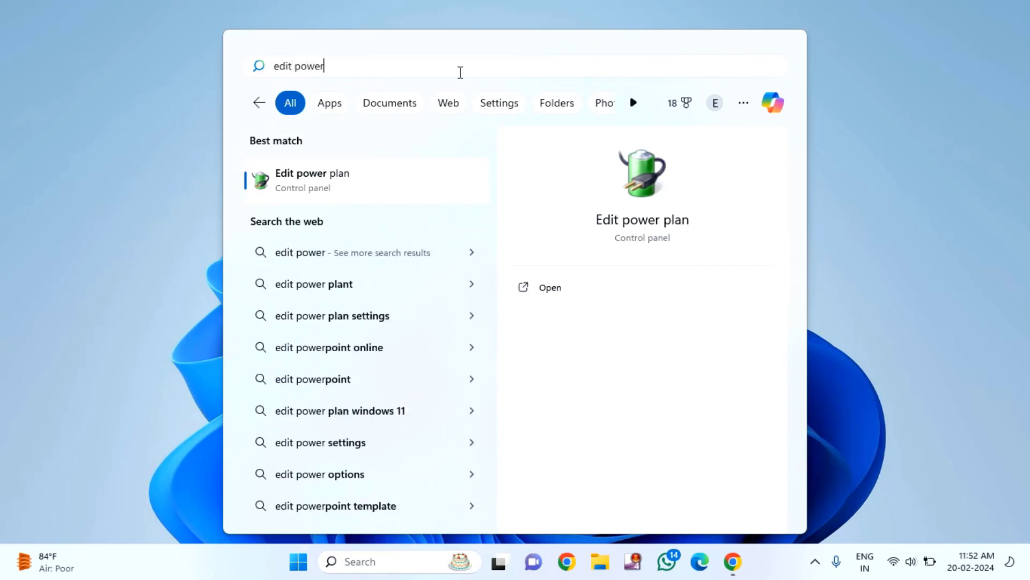
left_click(346, 178)
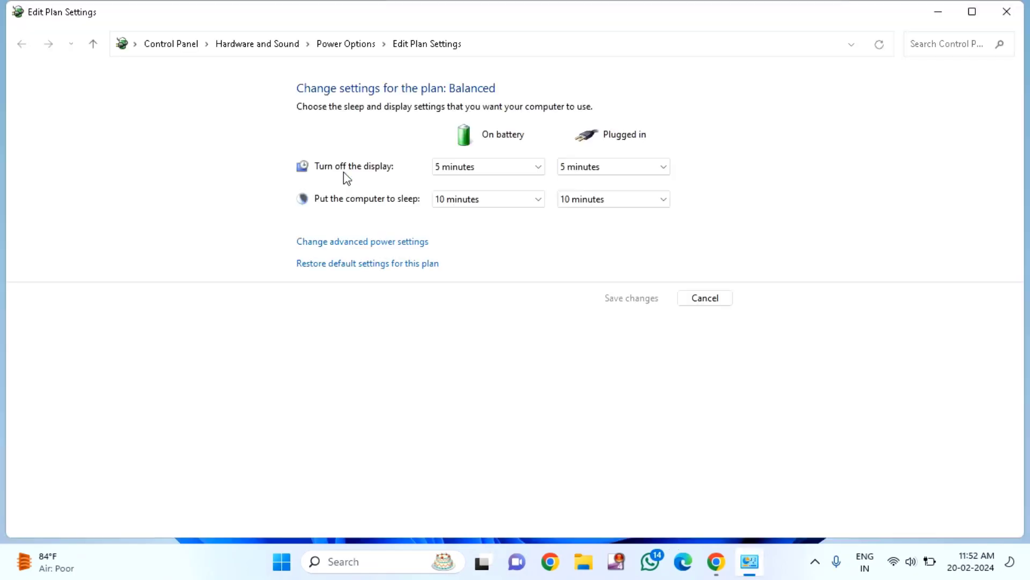
left_click(349, 243)
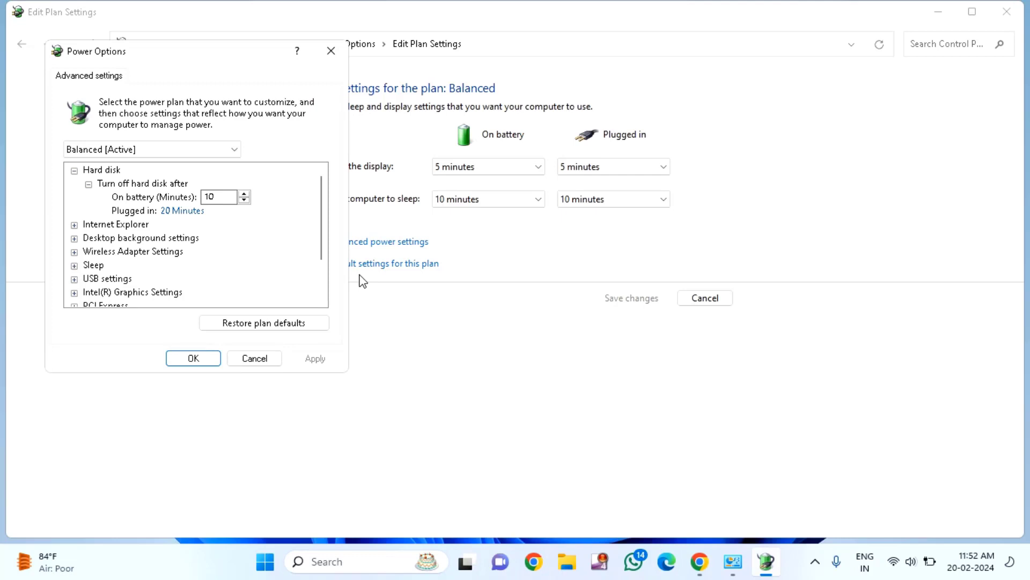
Step: Expand USB settings, then USB selective suspend setting, in the advanced settings list
scroll(129, 253, "down", 1)
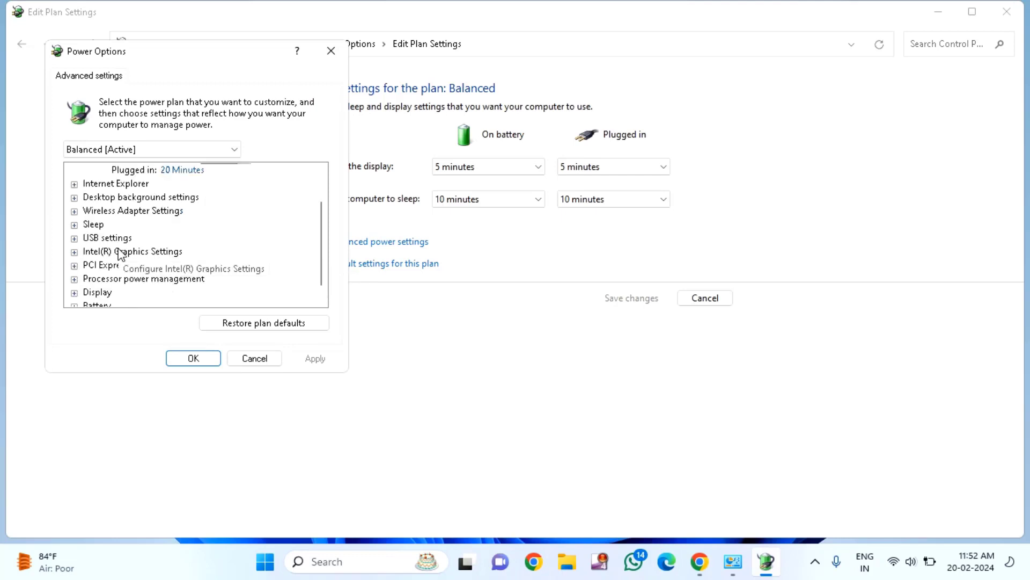
double_click(125, 238)
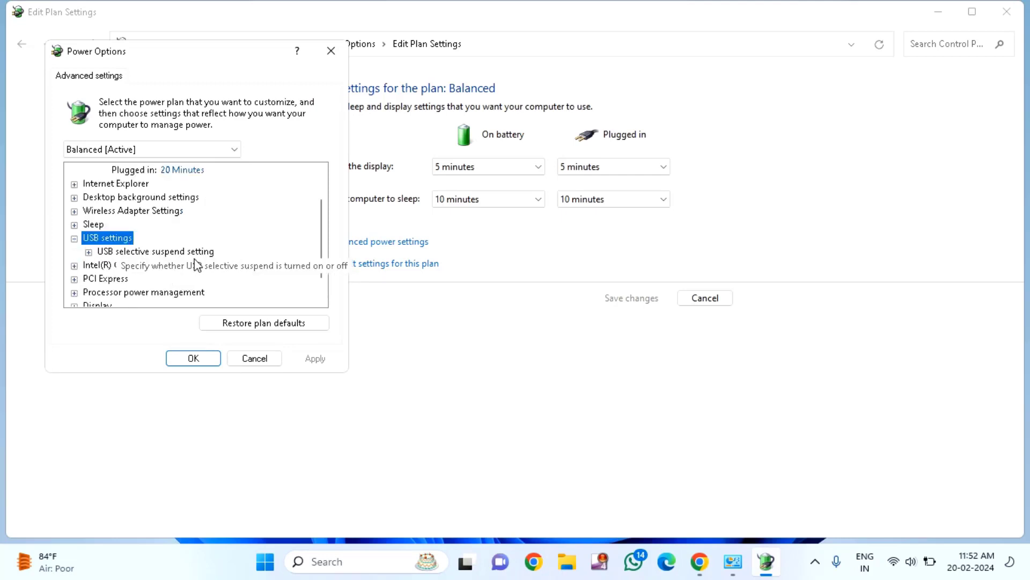
scroll(188, 260, "down", 1)
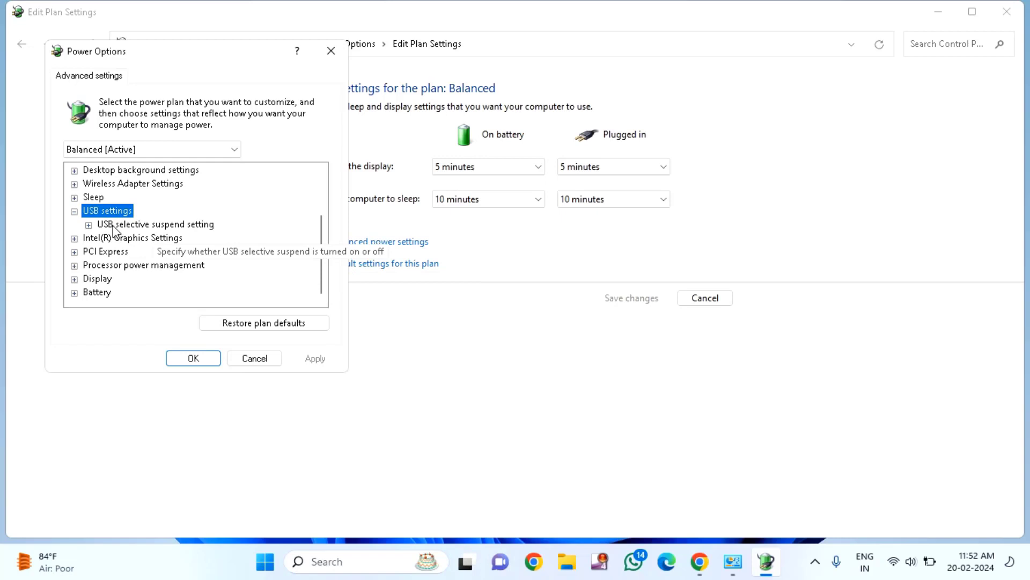
double_click(164, 225)
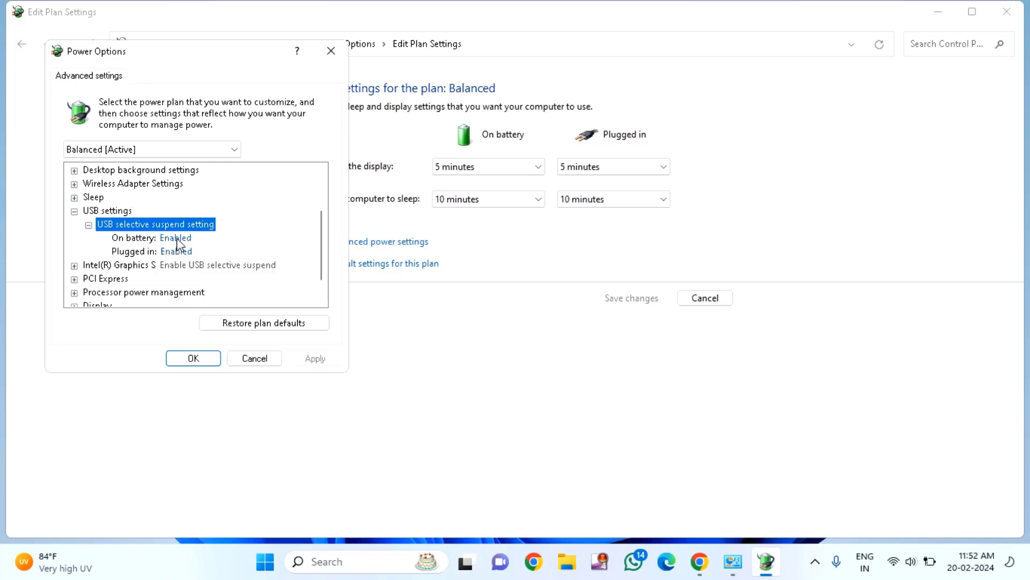
Step: Set USB selective suspend to Disabled on battery and plugged in, then confirm with OK
left_click(178, 239)
left_click(177, 237)
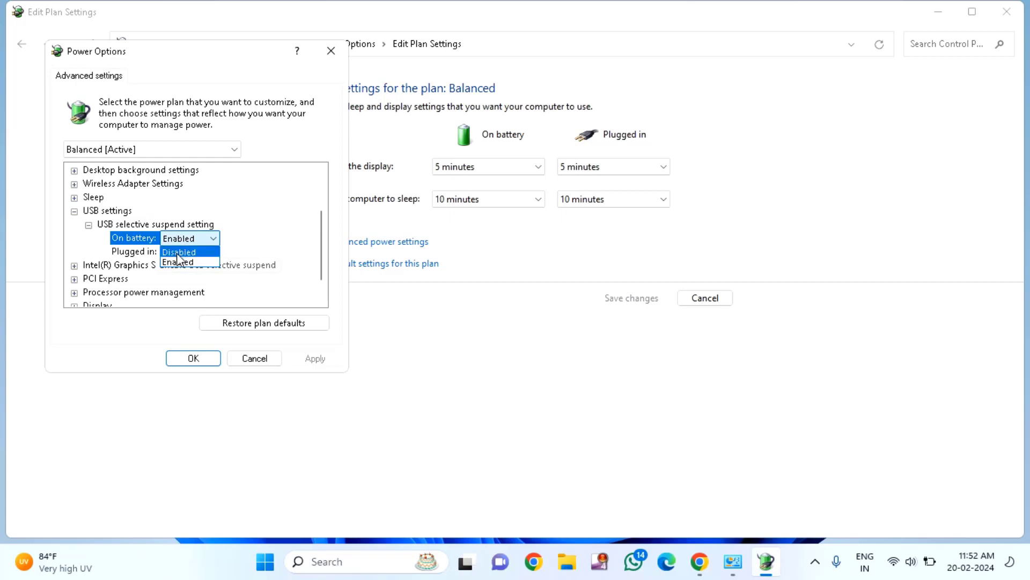
left_click(177, 257)
left_click(176, 254)
left_click(177, 255)
left_click(182, 273)
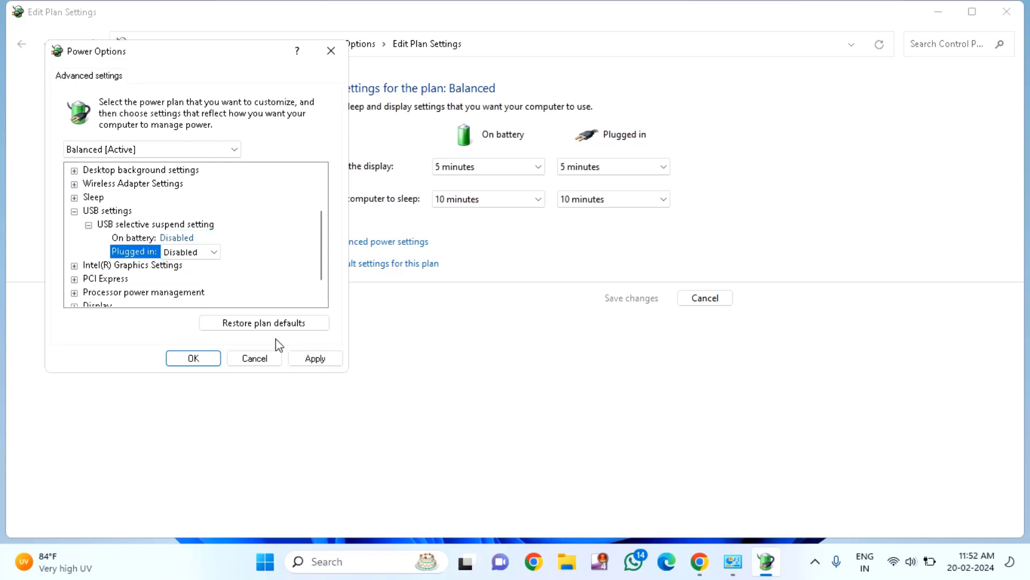
left_click(194, 358)
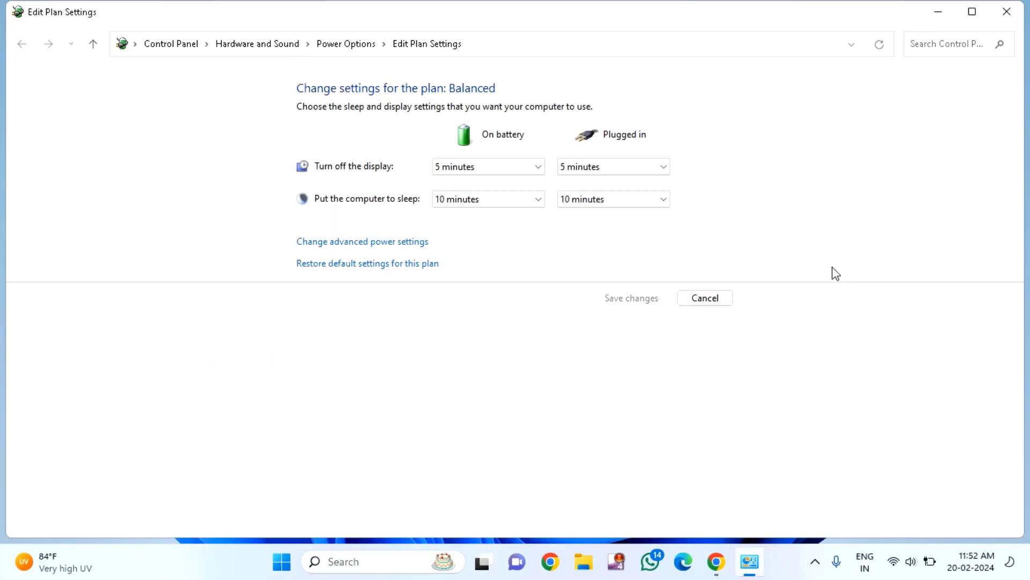
Step: Close Edit Plan Settings and launch Device Manager from a Start search for 'devi'
left_click(1004, 12)
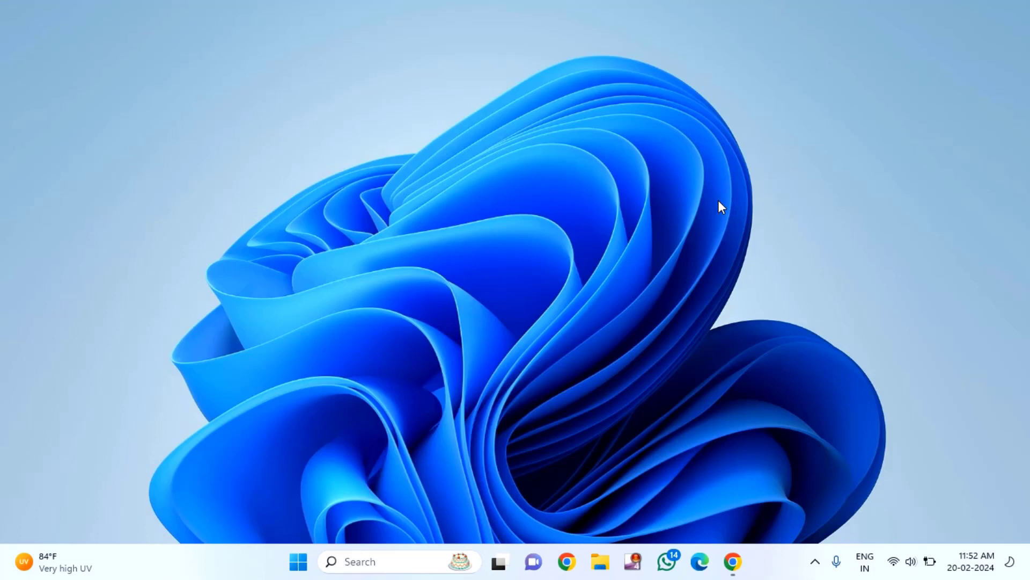
left_click(300, 562)
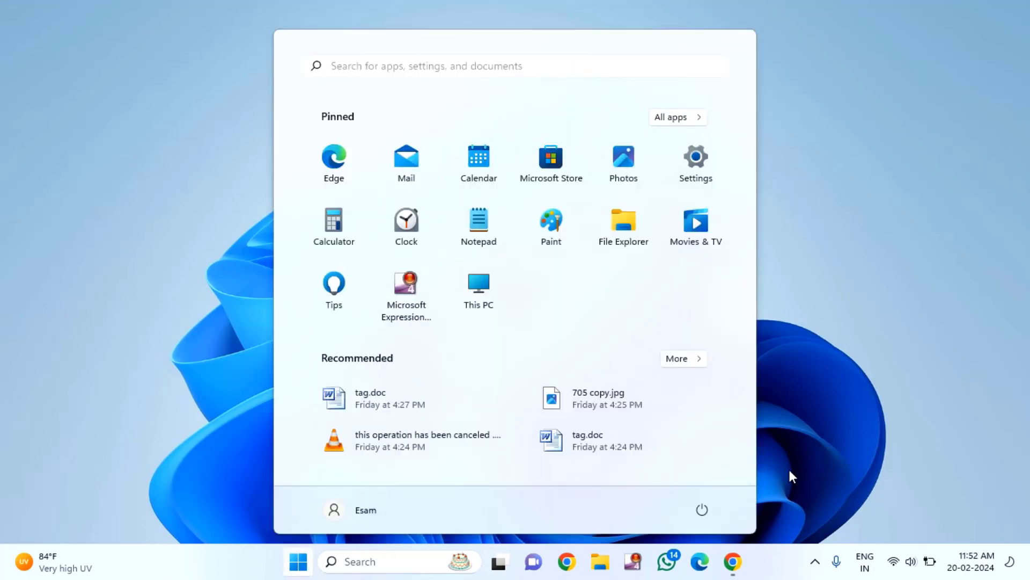
left_click(814, 430)
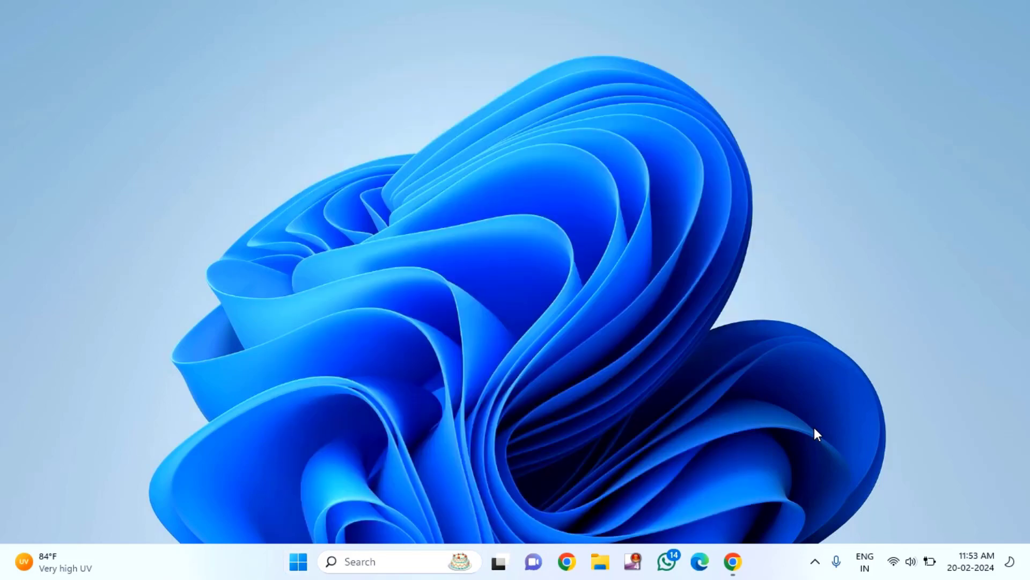
left_click(300, 561)
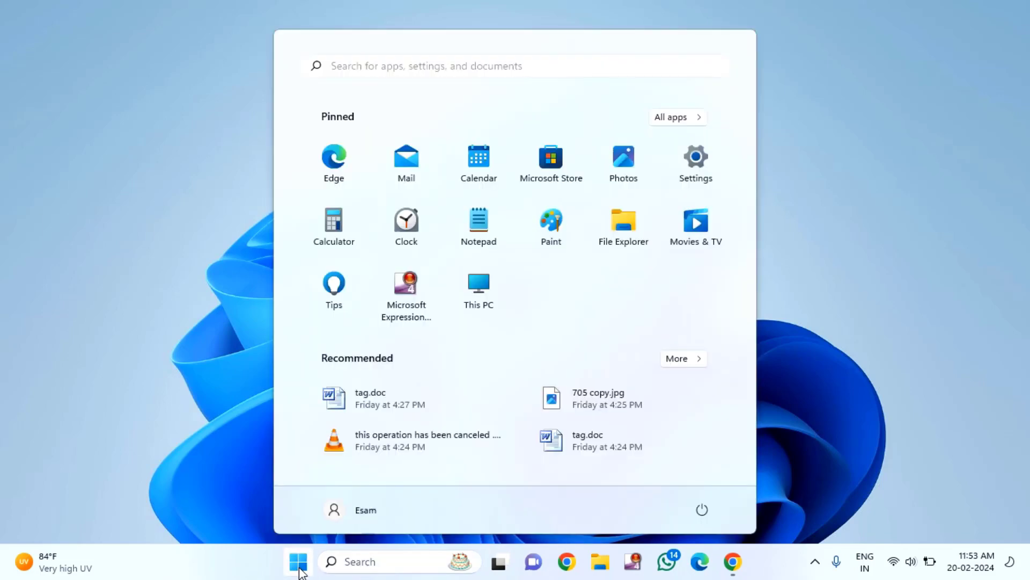
left_click(449, 64)
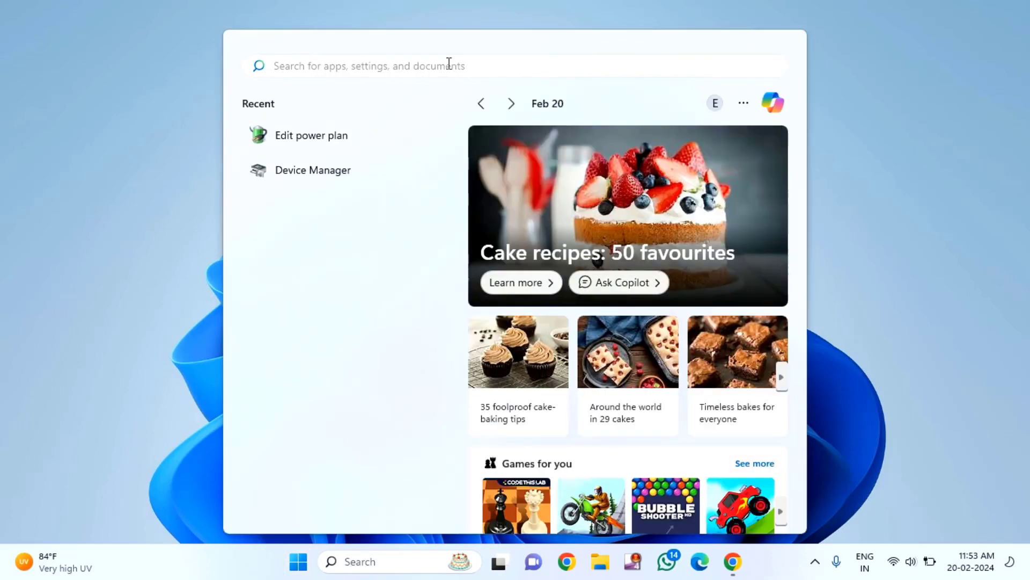
type("de")
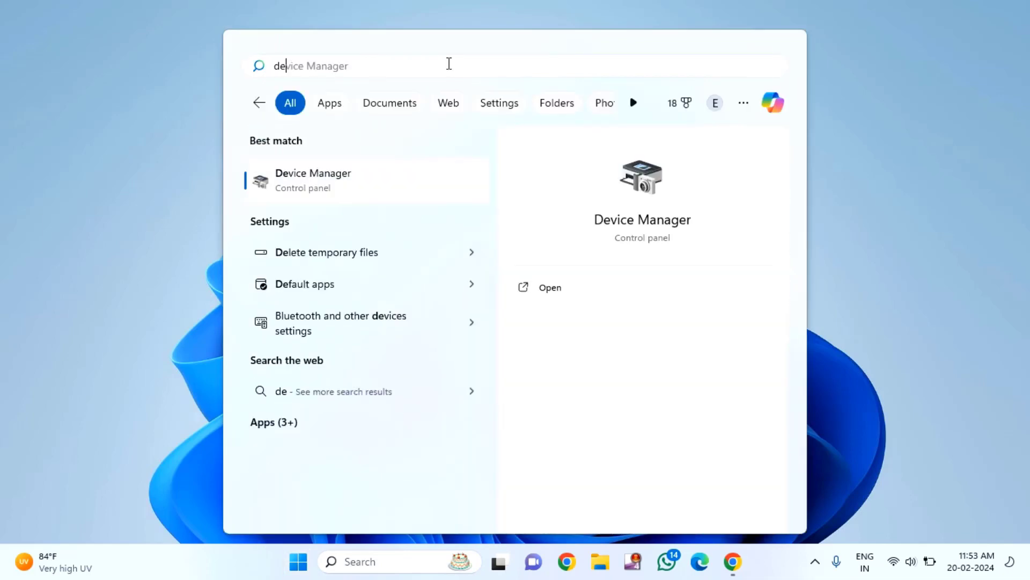
type("vi")
left_click(356, 184)
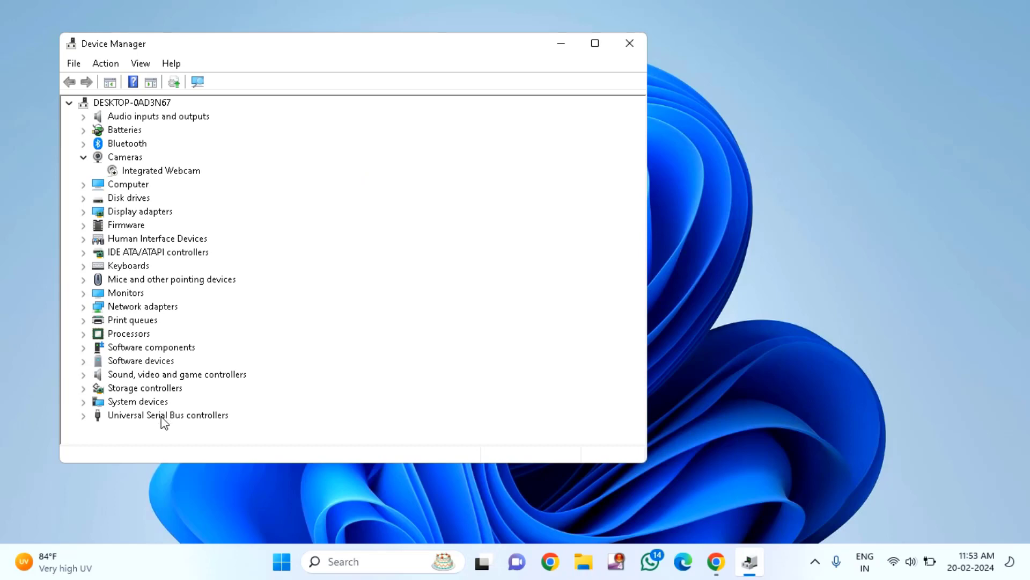
Step: Expand Universal Serial Bus controllers and right-click the Generic USB Hub entry
double_click(163, 416)
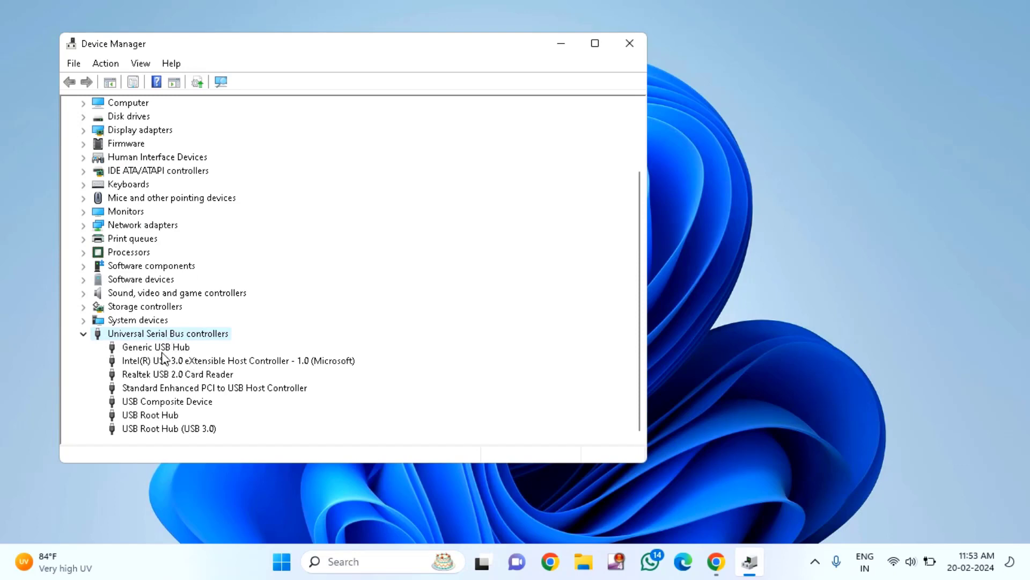
left_click(162, 349)
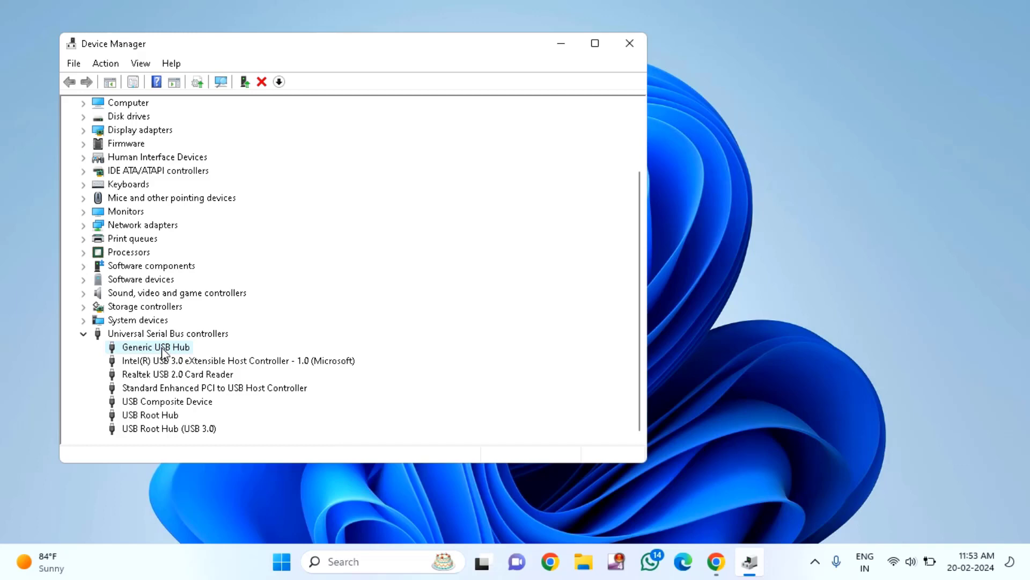
right_click(162, 350)
Step: Run Update driver with automatic search for Generic USB Hub, then close the wizard
left_click(192, 357)
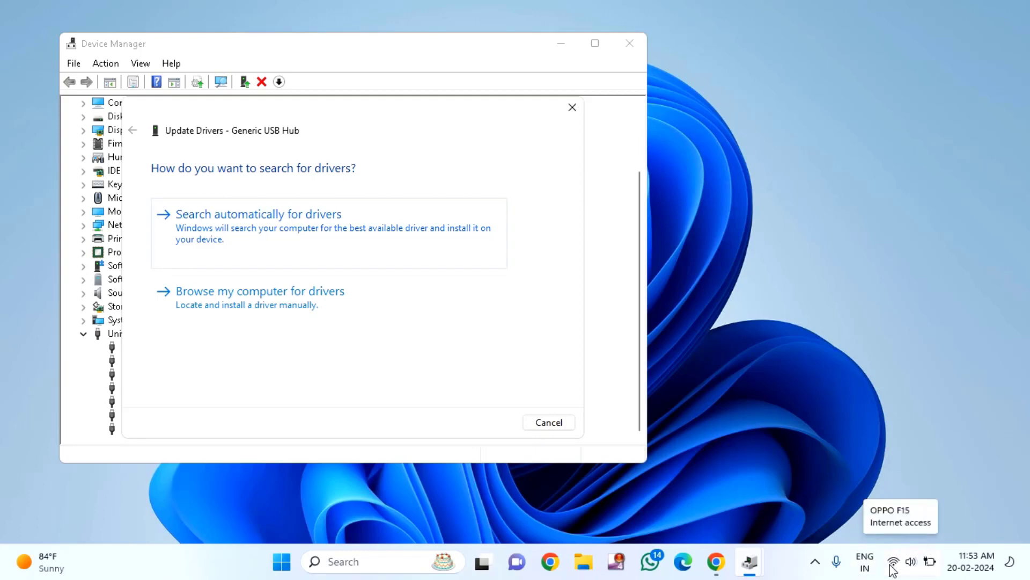
left_click(264, 229)
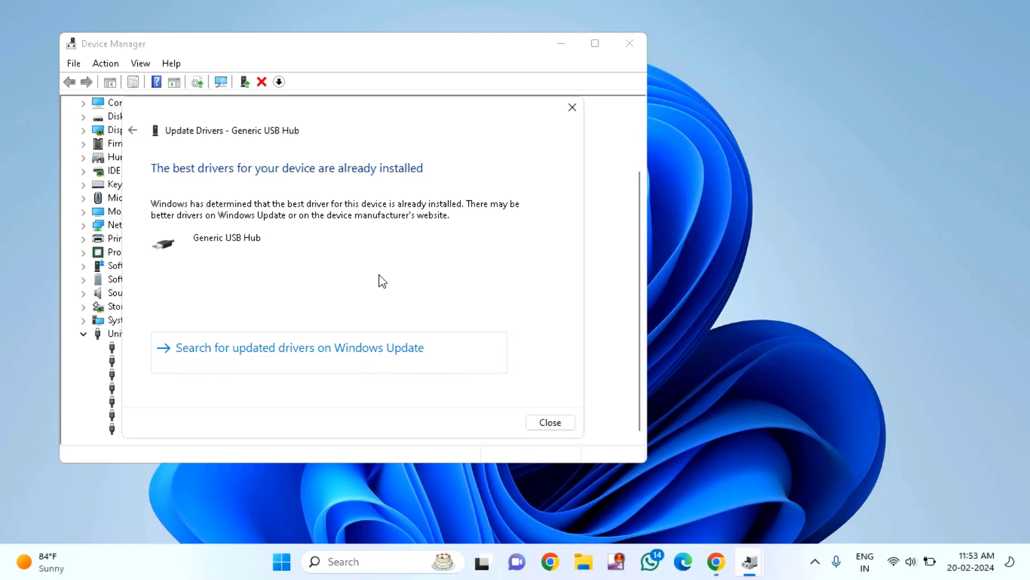
left_click(543, 425)
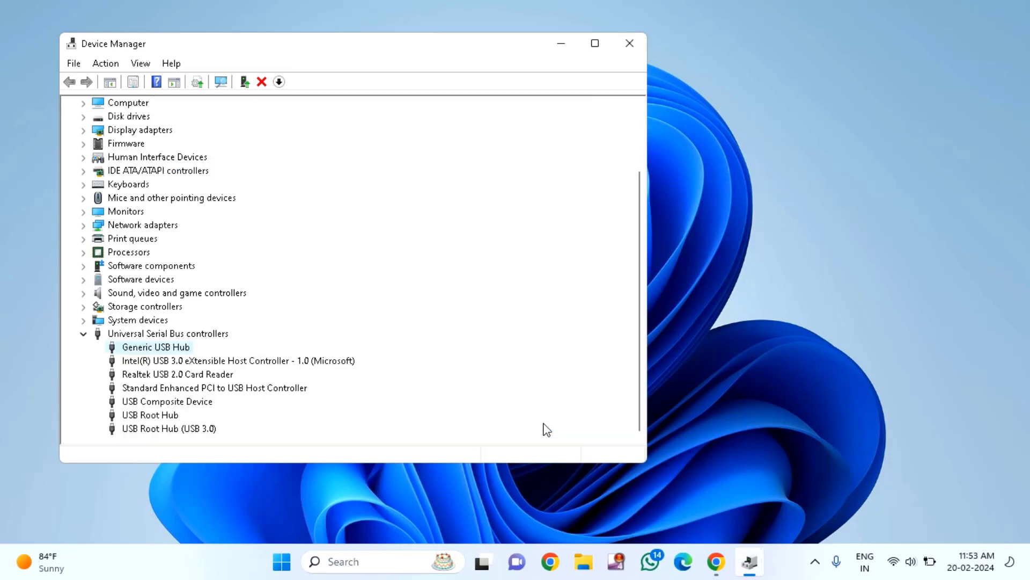
Step: Close Device Manager and show the Start menu's Sleep, Shut down and Restart options
left_click(622, 45)
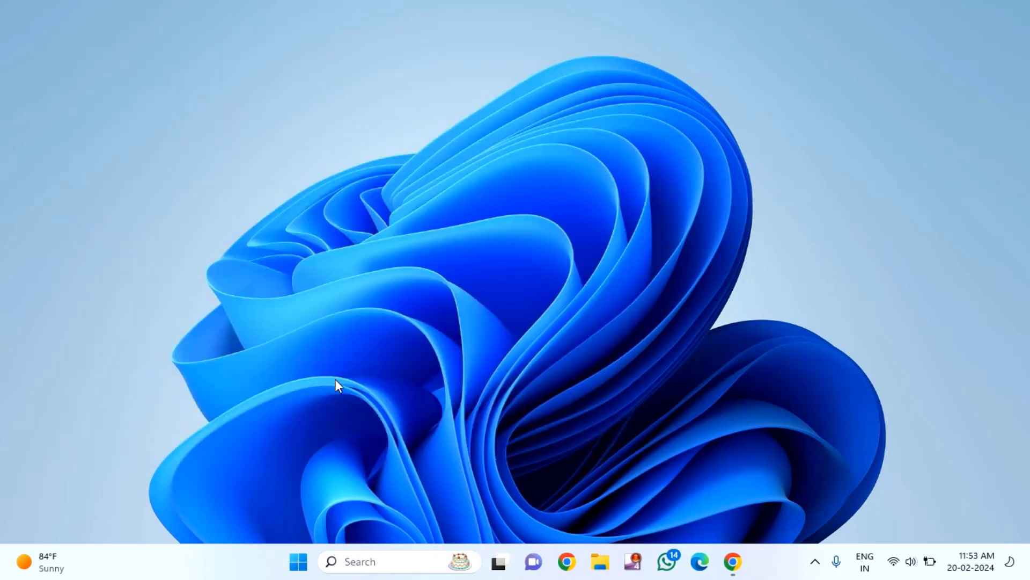
left_click(298, 561)
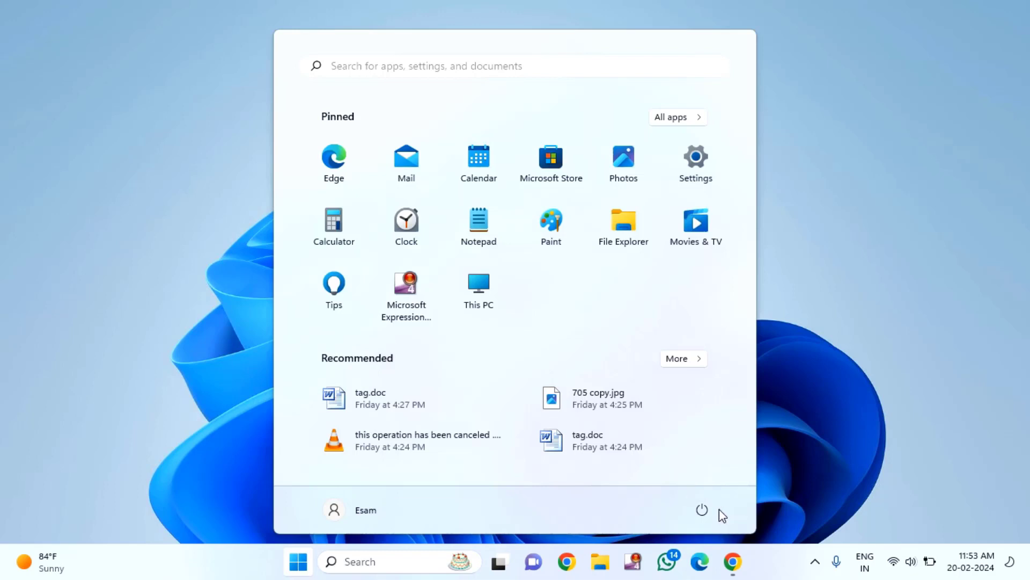
left_click(704, 510)
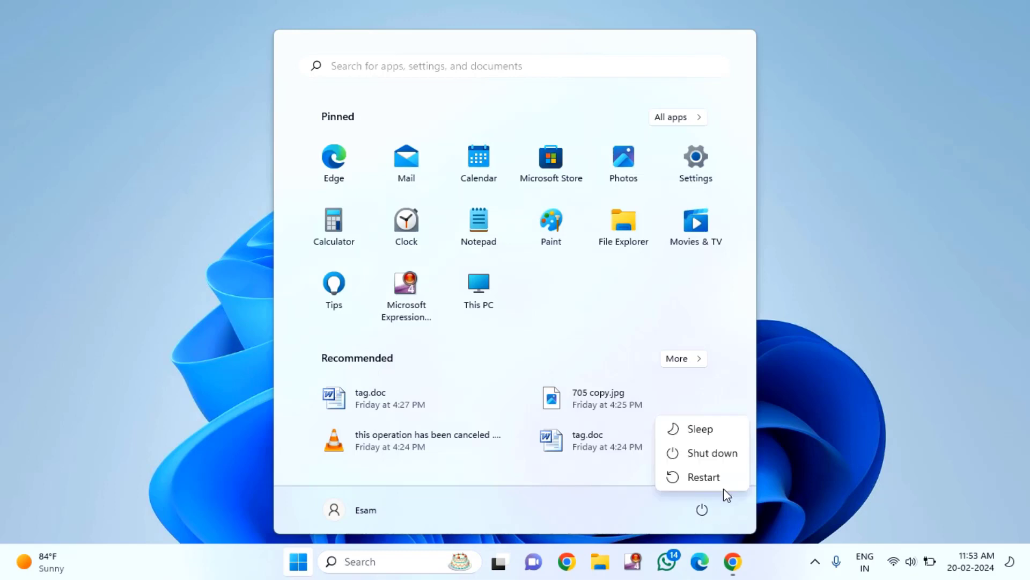